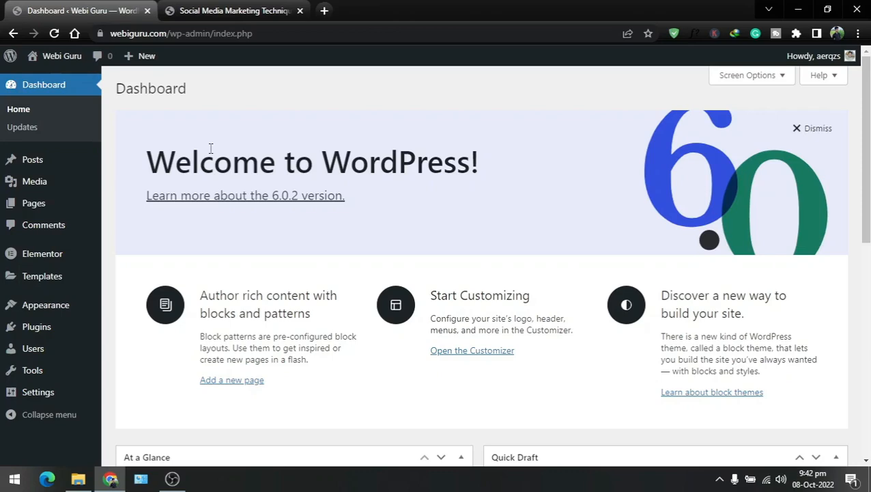
Step: Test the Download button in the Social Media Marketing Techniques post by opening the downloaded PDF, and close both tabs
left_click(221, 7)
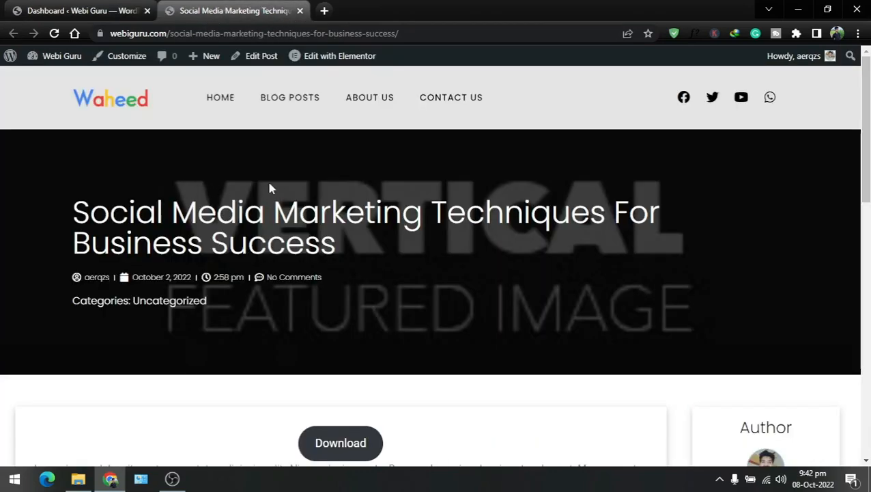
scroll(273, 195, "down", 2)
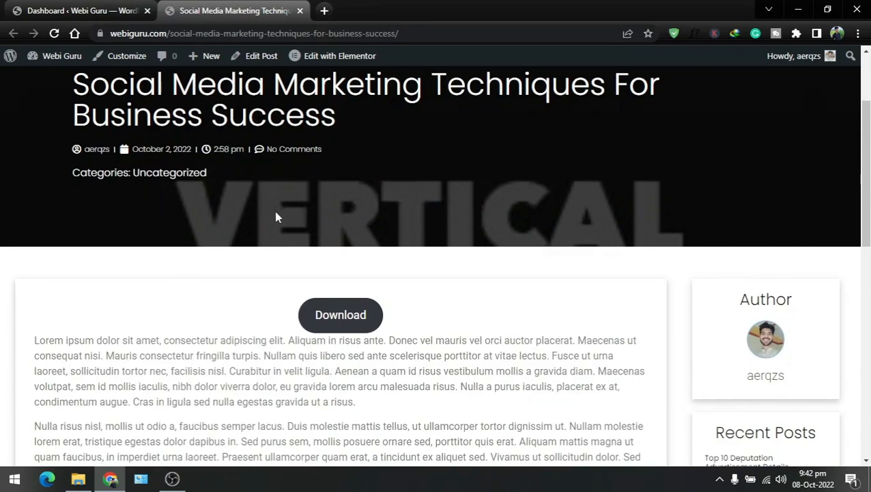
left_click(345, 321)
left_click(428, 293)
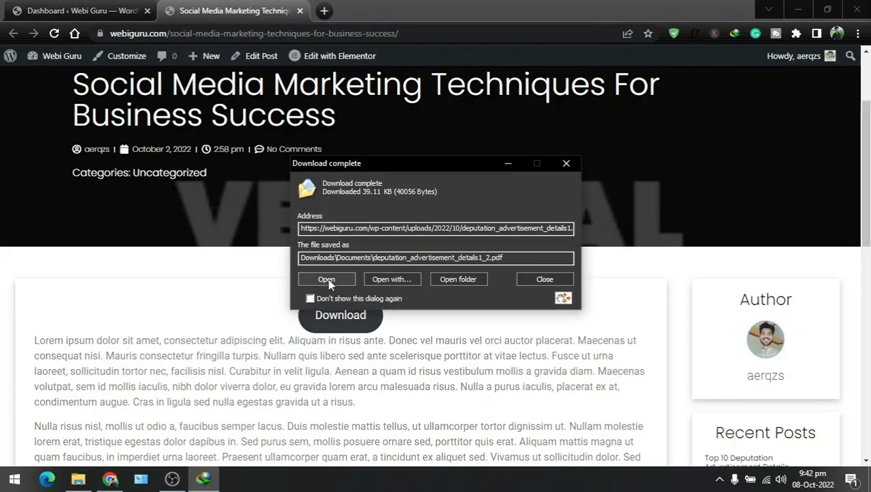
left_click(327, 280)
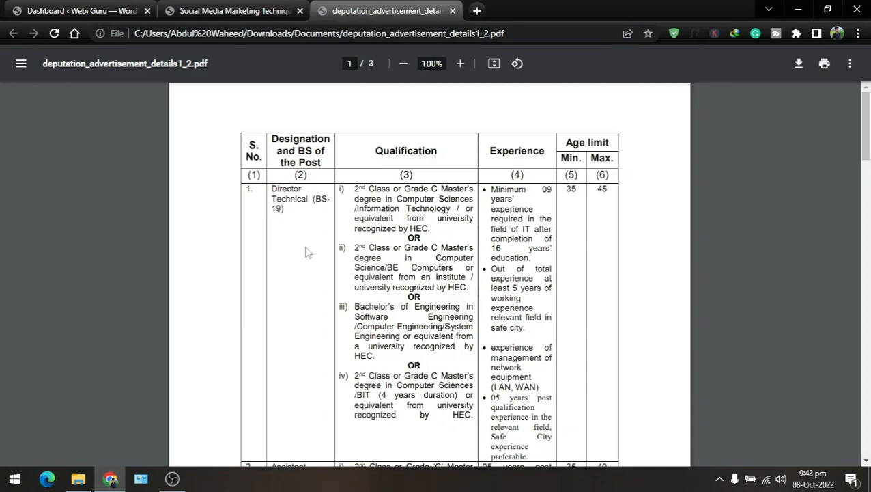
left_click(452, 10)
scroll(268, 235, "up", 3)
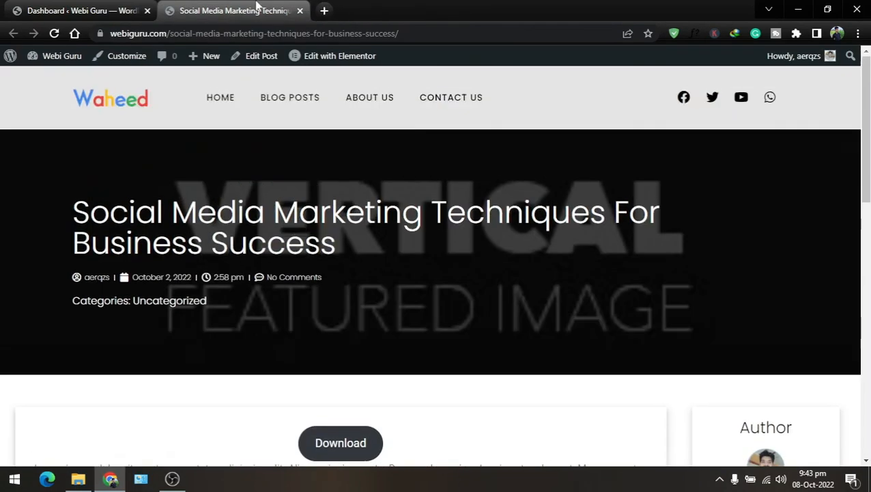
left_click(300, 10)
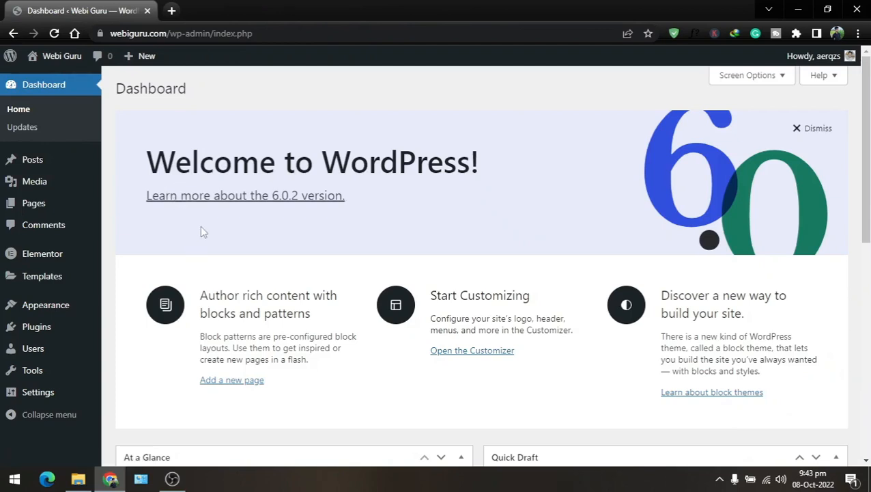
Step: Upload deputation_advertisement_details1.pdf from the Documents download folder as new media and copy its file URL
mouse_move(43, 188)
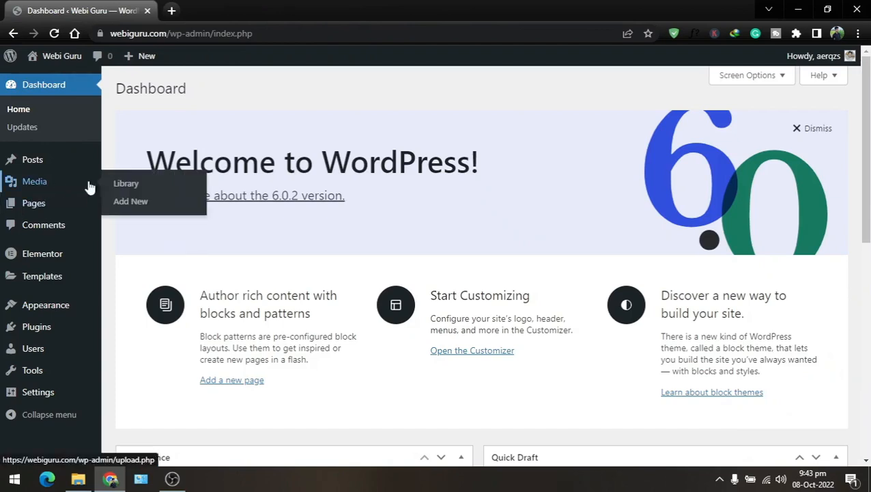
left_click(129, 205)
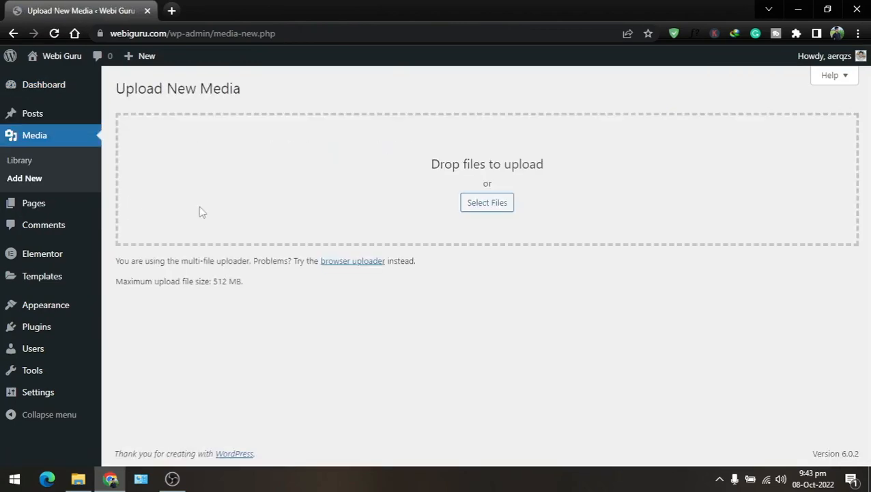
left_click(486, 203)
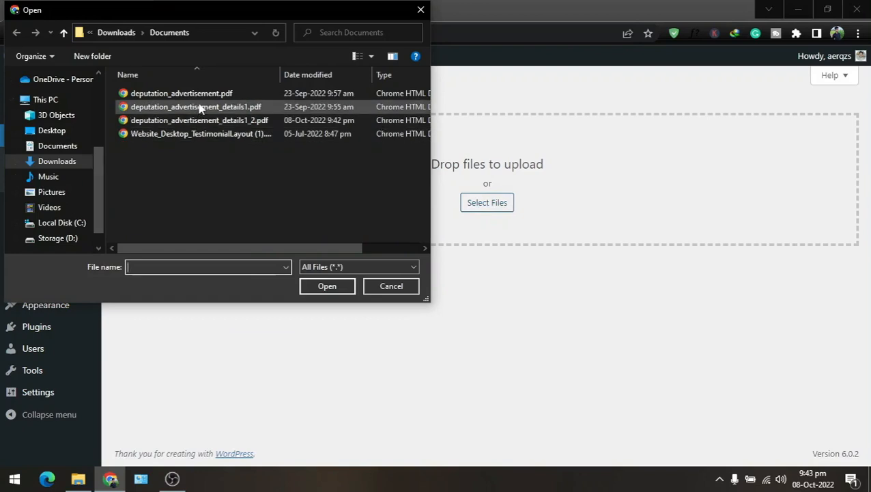
left_click(194, 107)
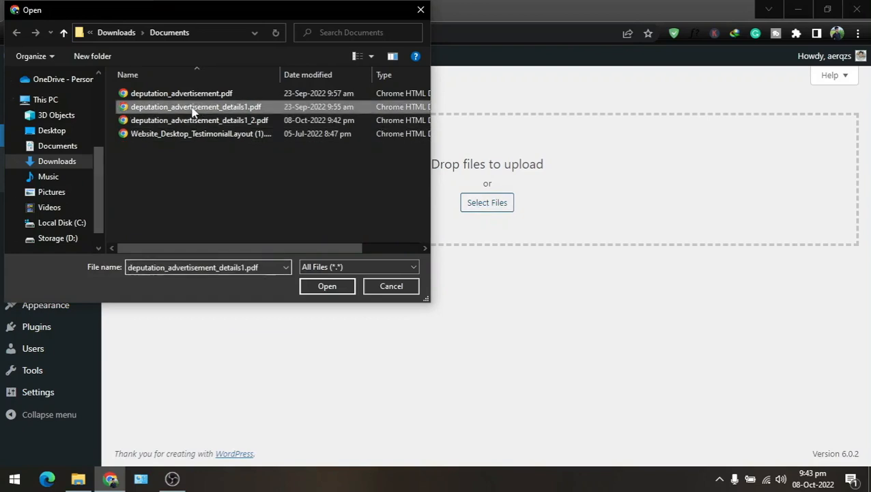
left_click(327, 285)
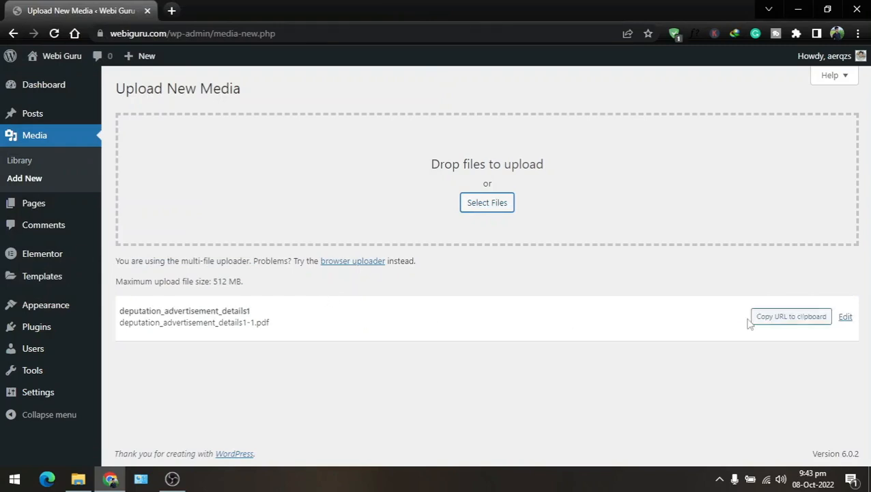
left_click(793, 317)
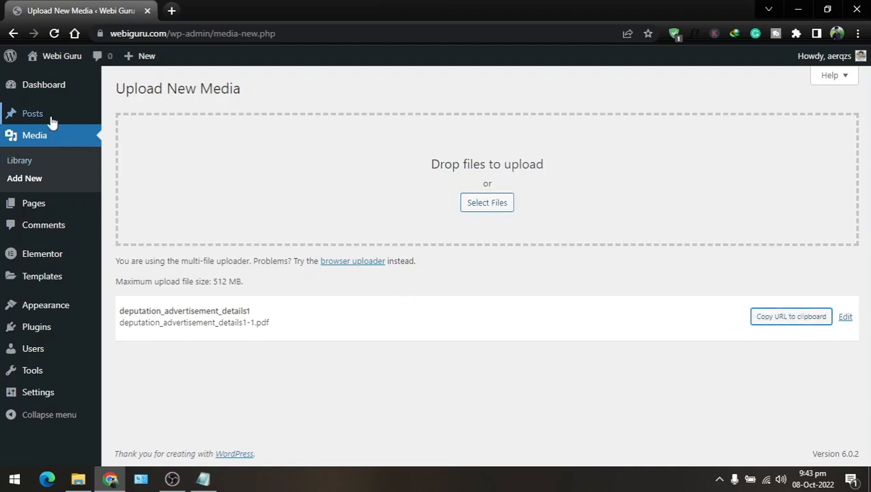
Step: View the post "Top 10 Deputation Advertisement Details" from the posts list and open it for editing
mouse_move(35, 119)
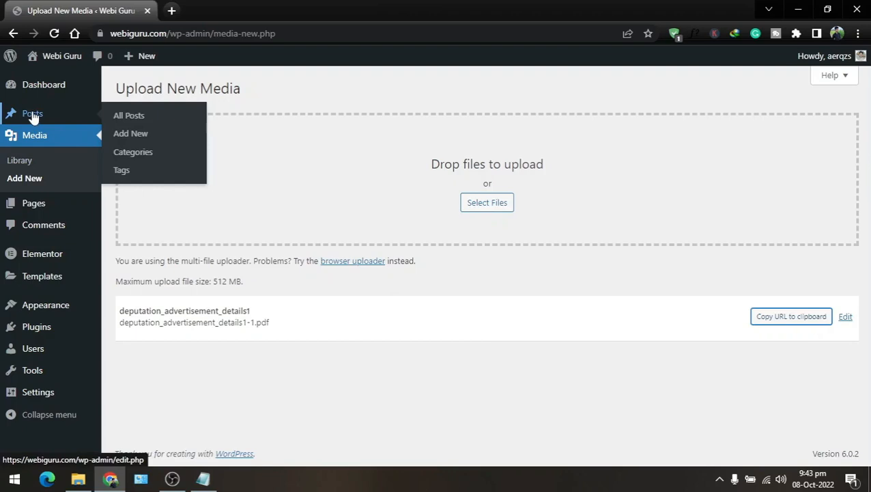
left_click(34, 117)
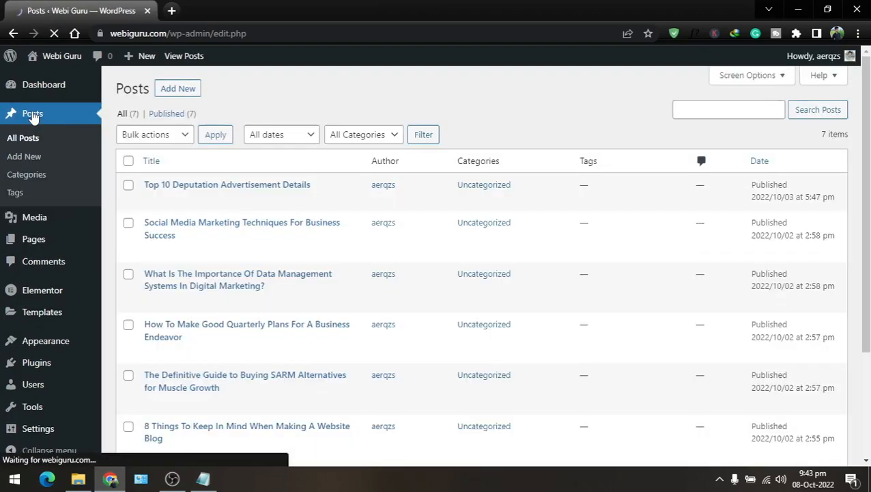
mouse_move(152, 197)
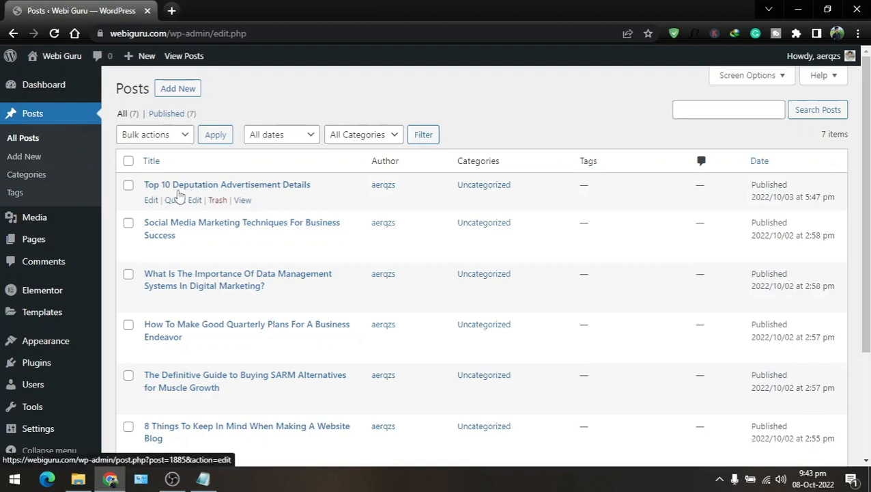
left_click(243, 200)
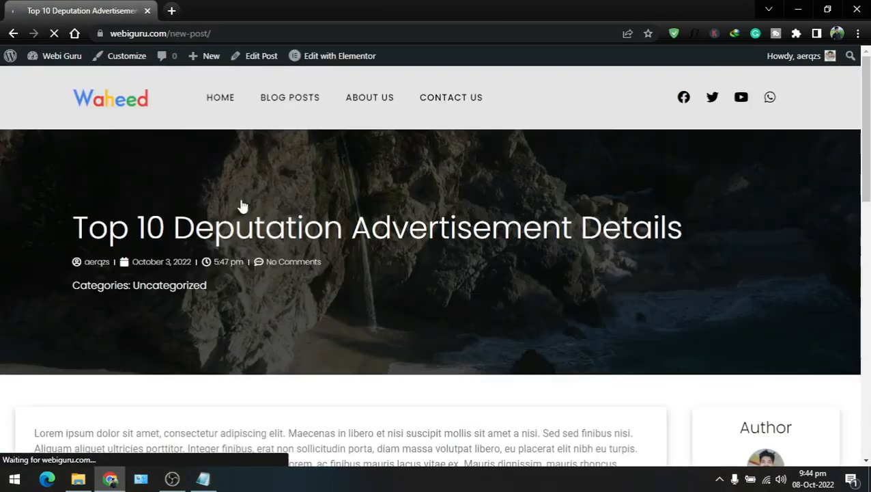
scroll(240, 212, "down", 10)
scroll(240, 212, "up", 8)
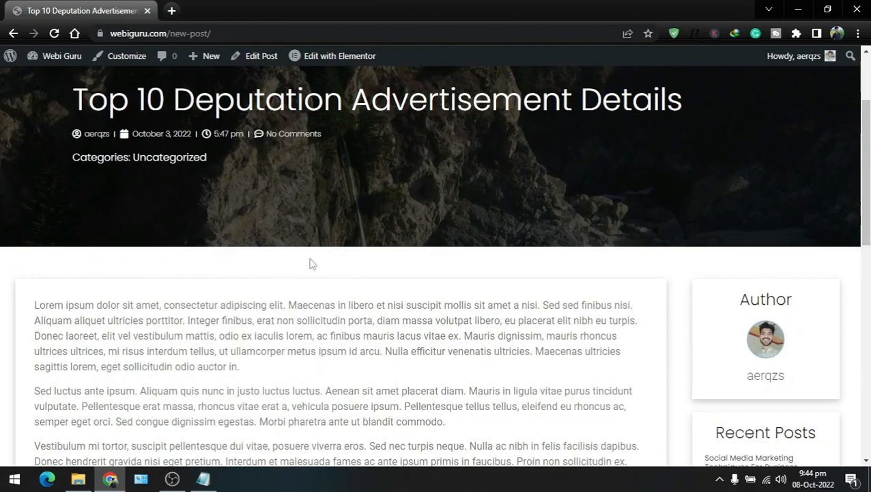
scroll(247, 96, "up", 2)
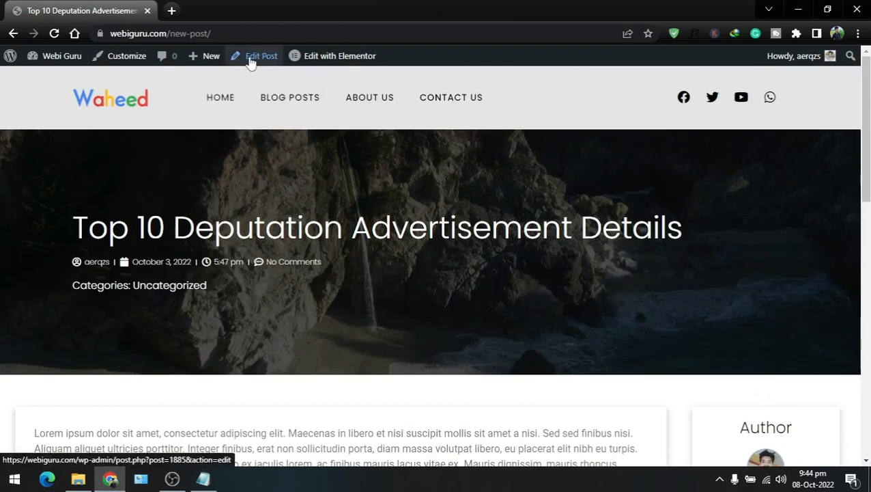
left_click(252, 60)
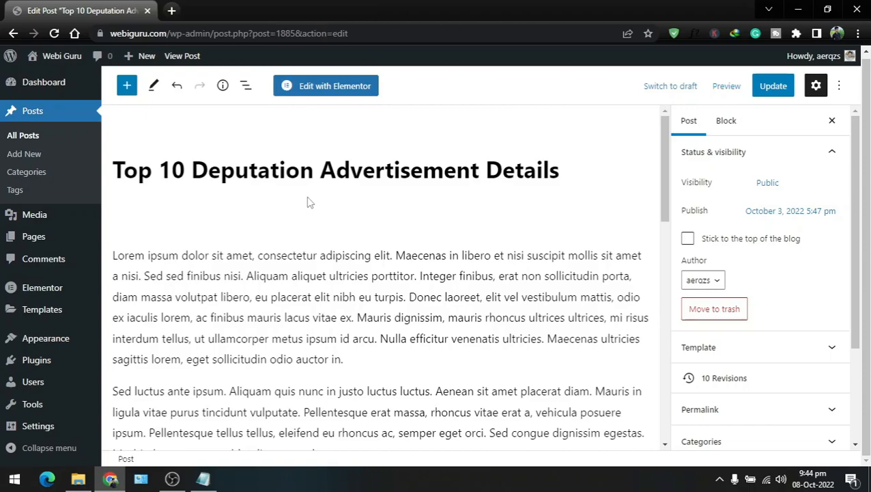
Step: Search the blocks for "button" and insert a Buttons block between the post title and the first paragraph
left_click(126, 86)
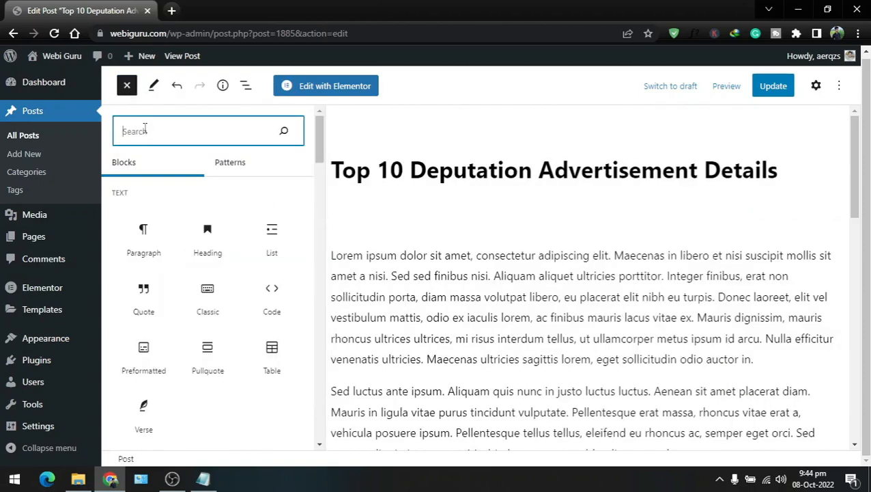
type("button")
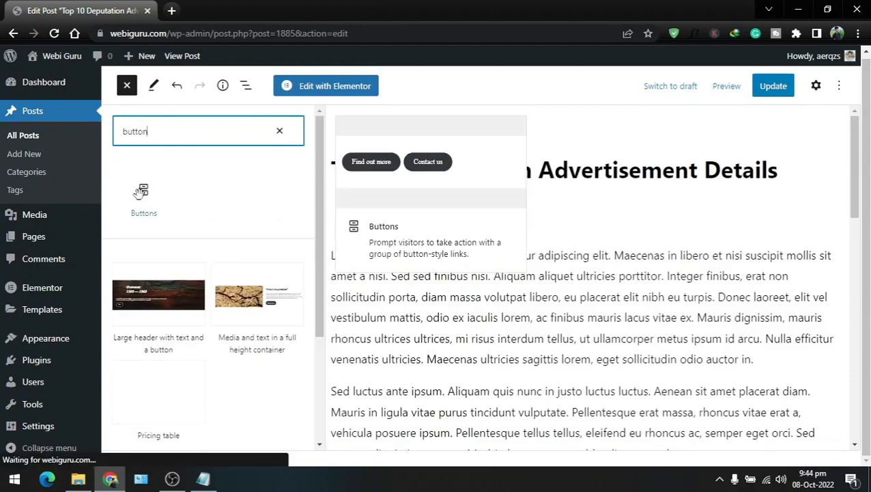
left_click_drag(139, 193, 477, 244)
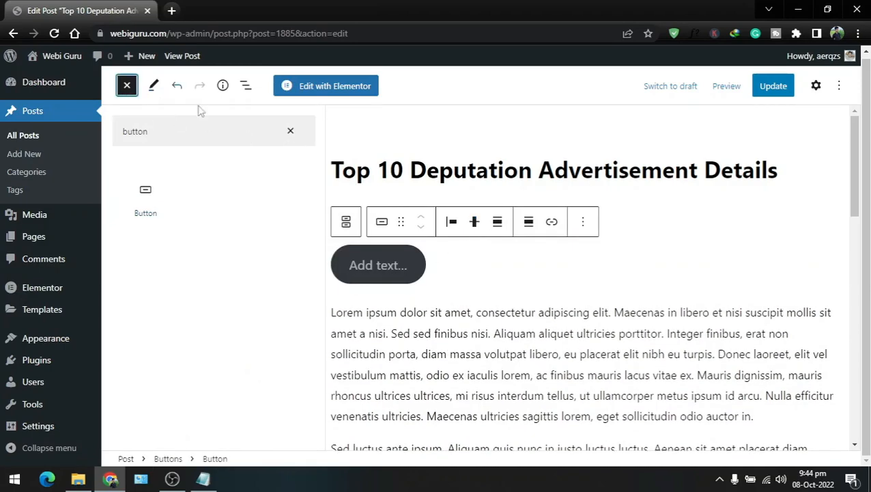
left_click(290, 131)
left_click(130, 82)
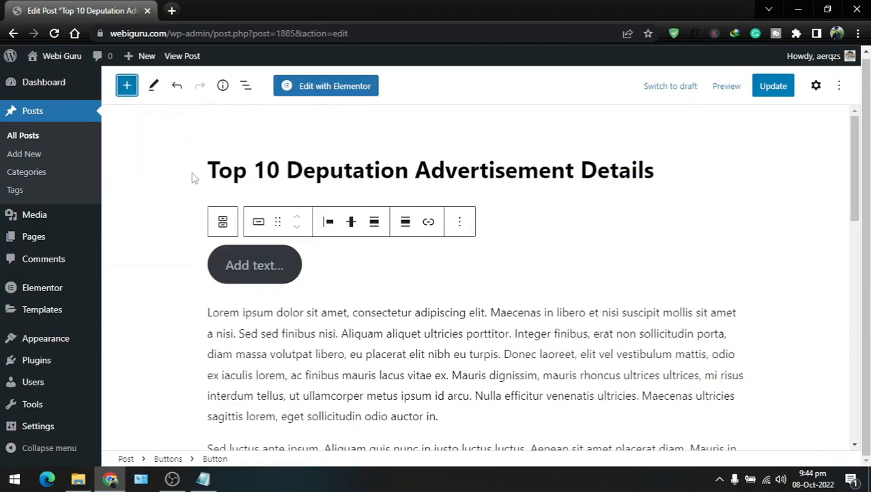
Step: Show the block settings and label the new button "Download E-book"
left_click(816, 86)
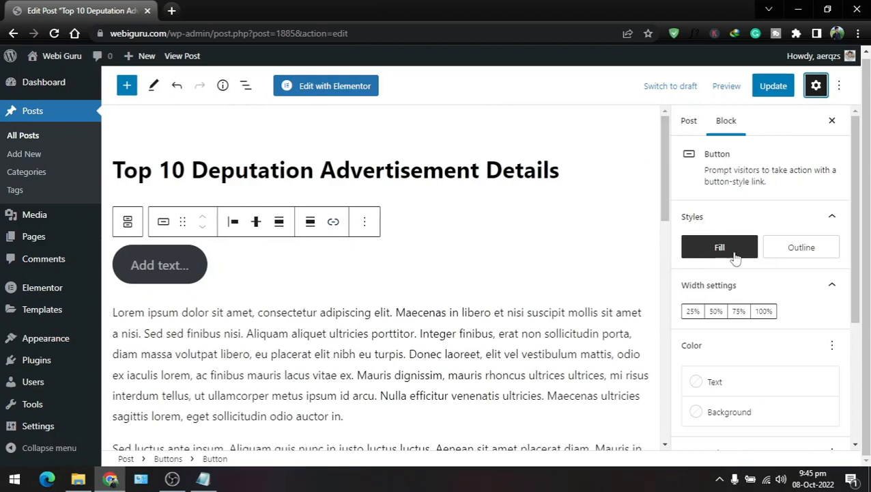
left_click(173, 270)
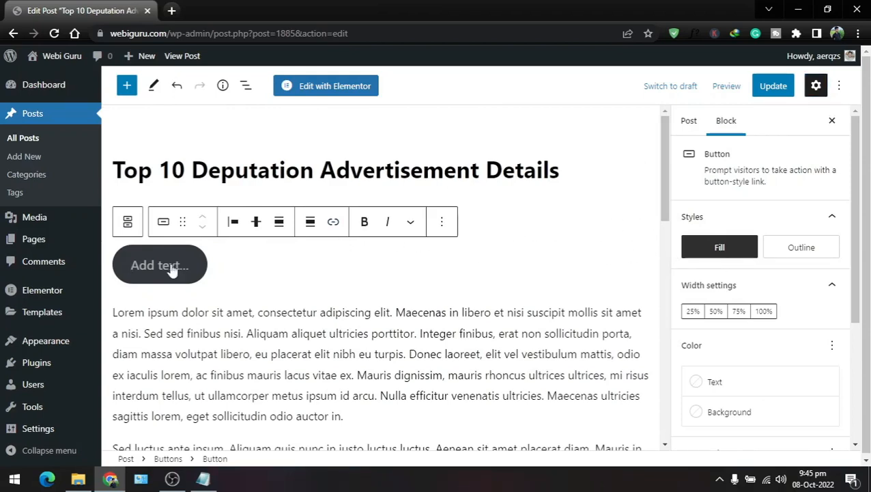
type("Dow")
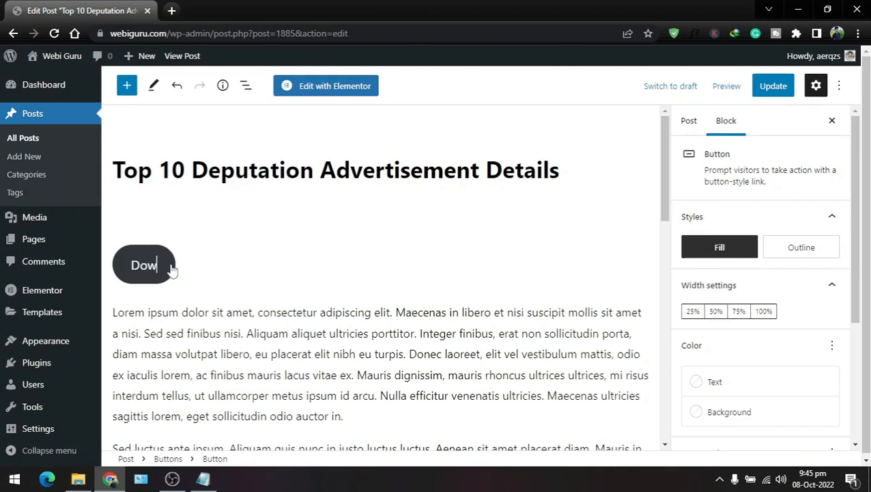
type("nload E-book")
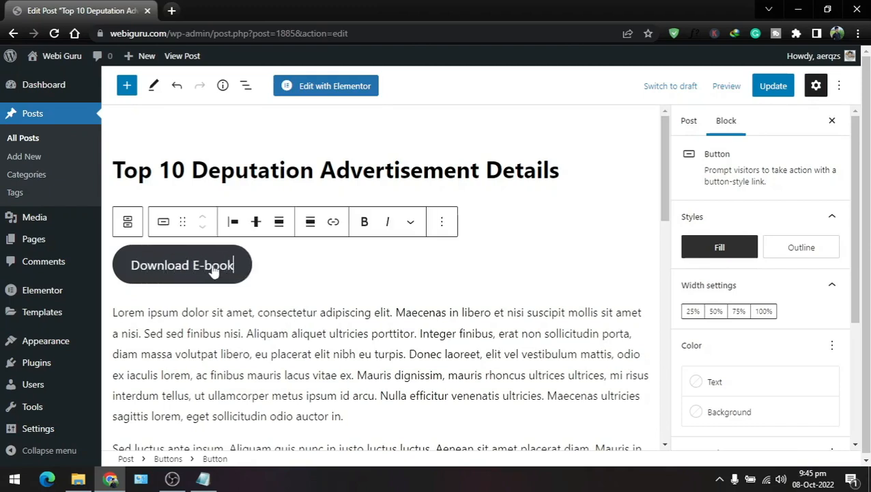
Step: Link the button to the copied URL of deputation_advertisement_details1-1.pdf and justify the Buttons block to the center
left_click(334, 222)
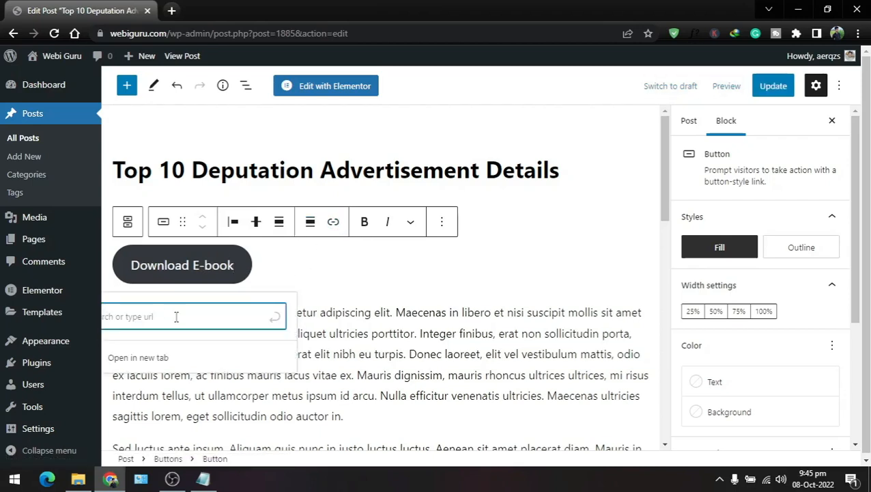
key("ctrl+v")
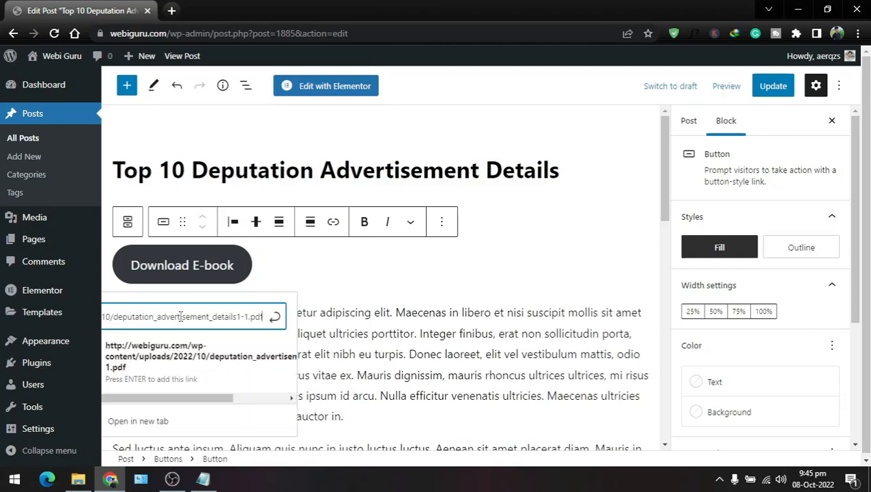
left_click(276, 317)
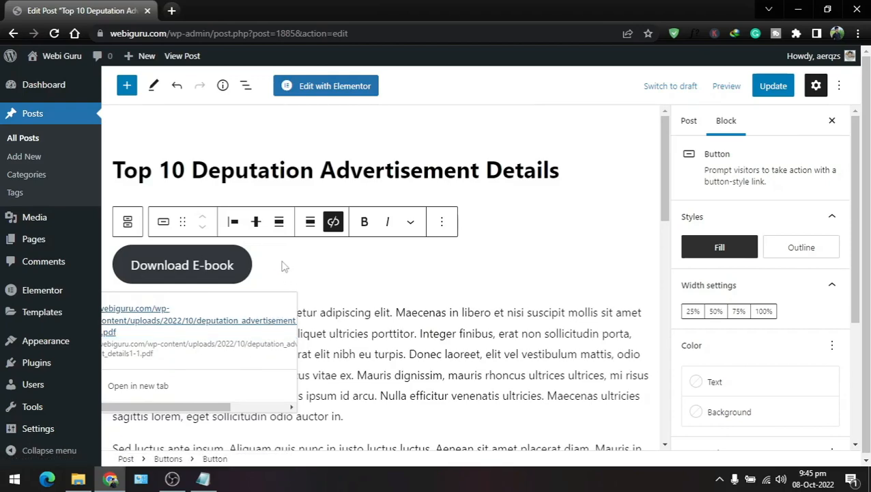
left_click(308, 262)
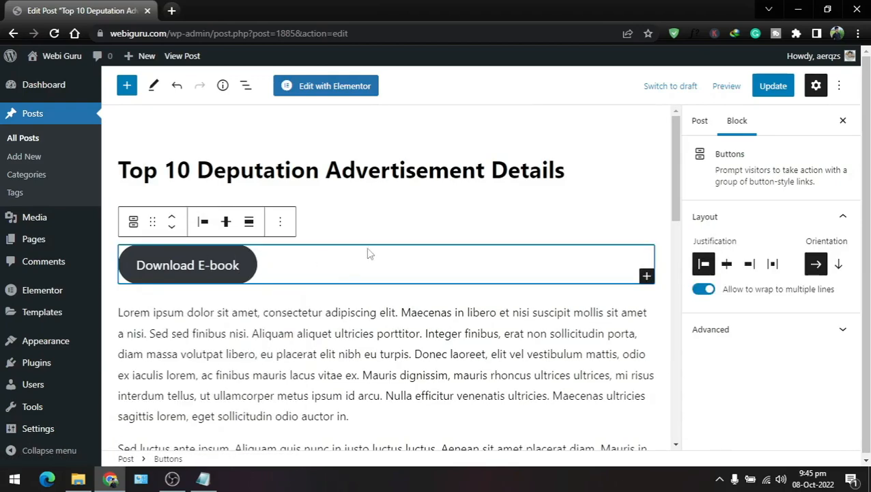
left_click(728, 267)
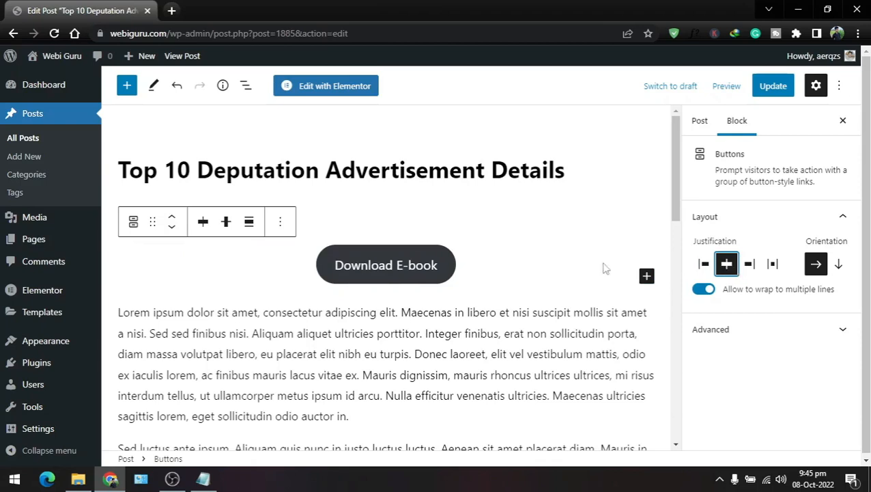
Step: Update the post and view the Download E-book button on the live page
left_click(783, 98)
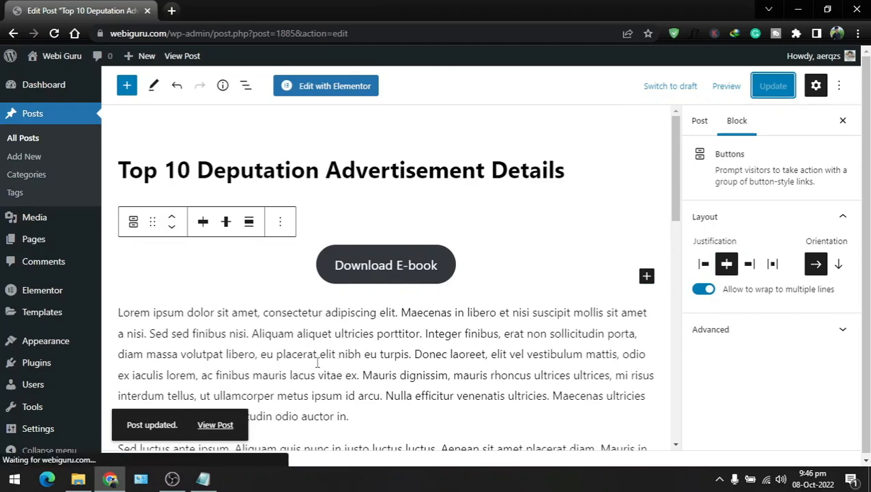
left_click(210, 427)
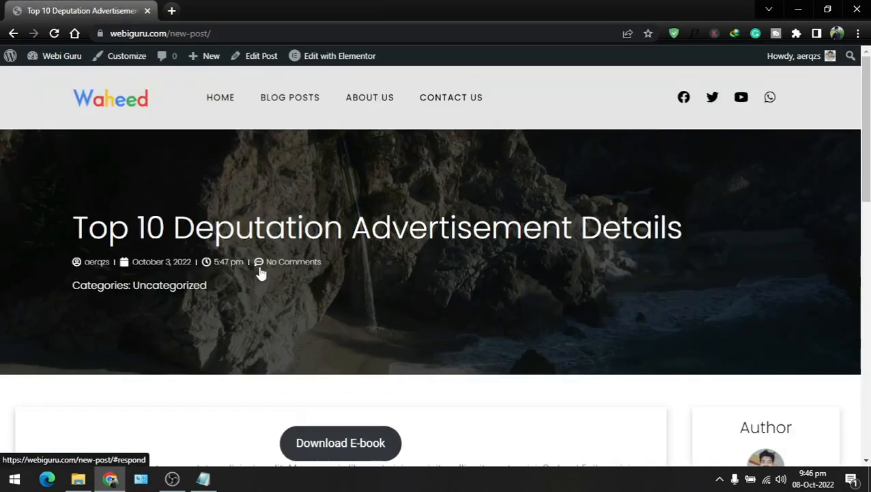
scroll(261, 270, "down", 3)
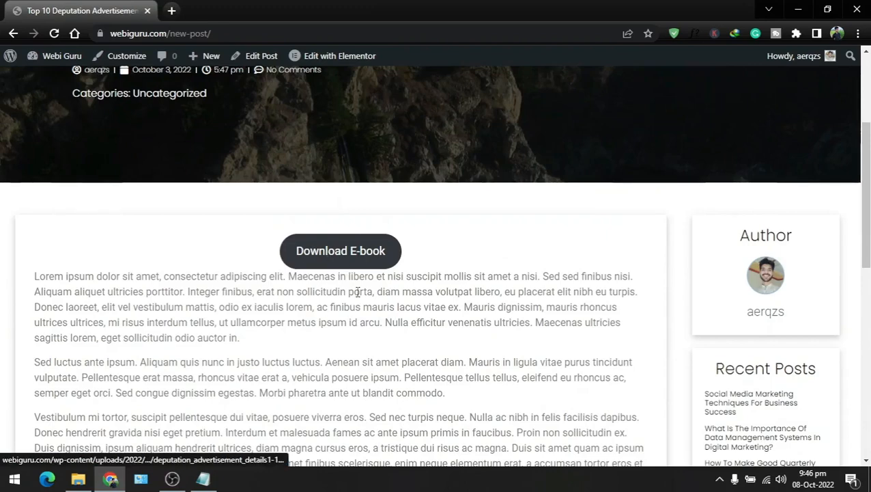
Step: Download the PDF through the live post's Download E-book button, open the downloaded file, and close its tab
left_click(341, 257)
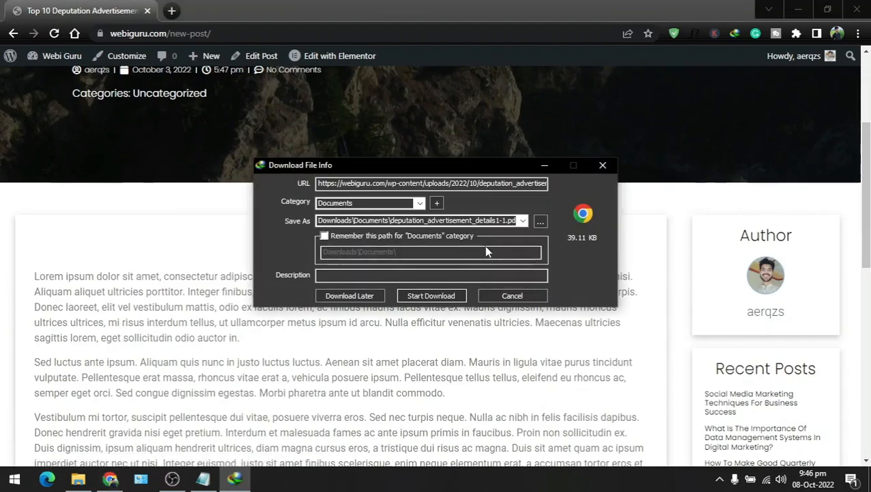
left_click(437, 300)
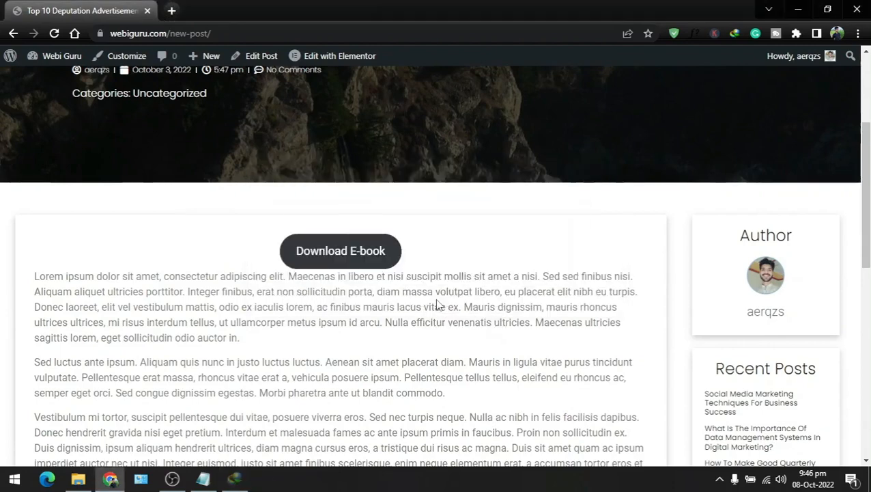
left_click(336, 278)
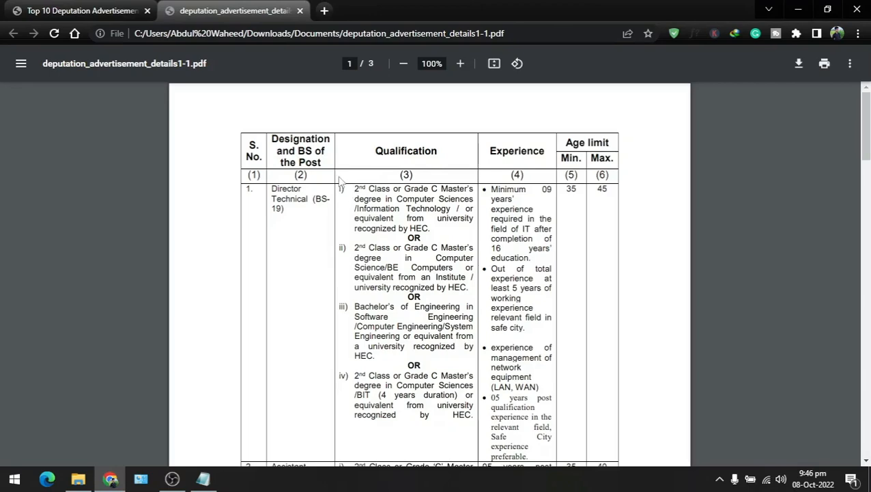
left_click(299, 10)
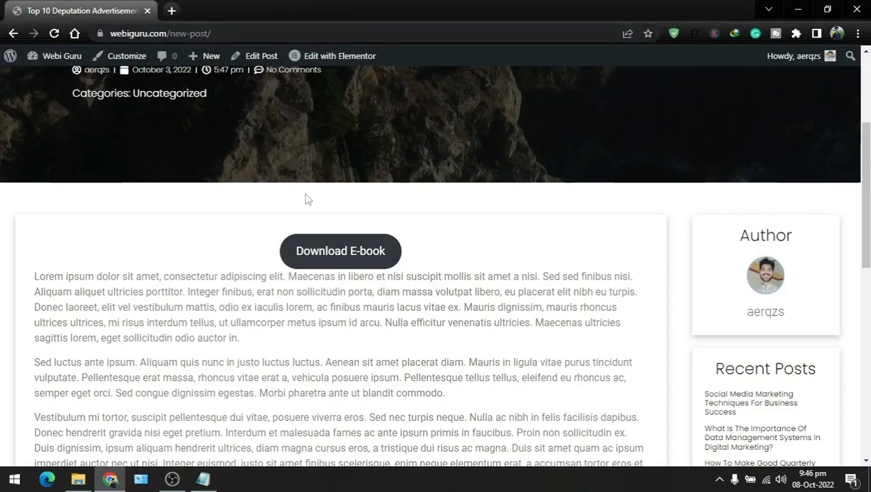
Step: Go to the site's home page, look it over, and open it for editing with Elementor
scroll(287, 240, "up", 3)
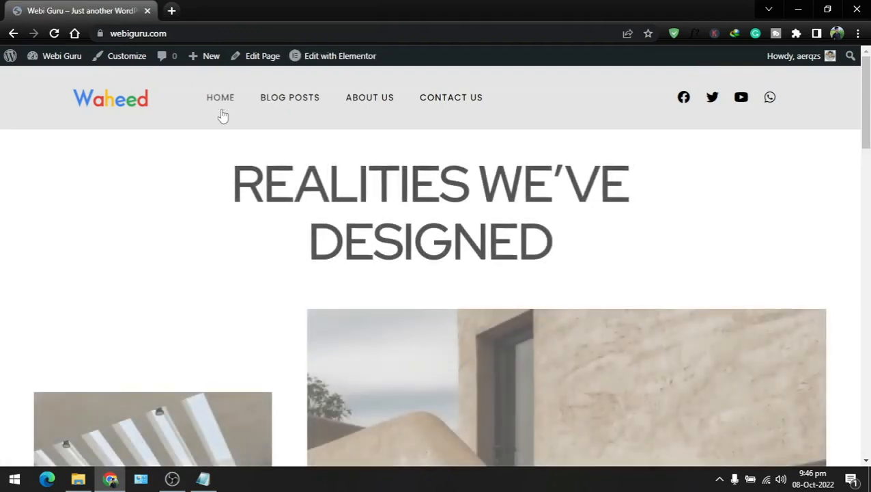
scroll(312, 232, "down", 3)
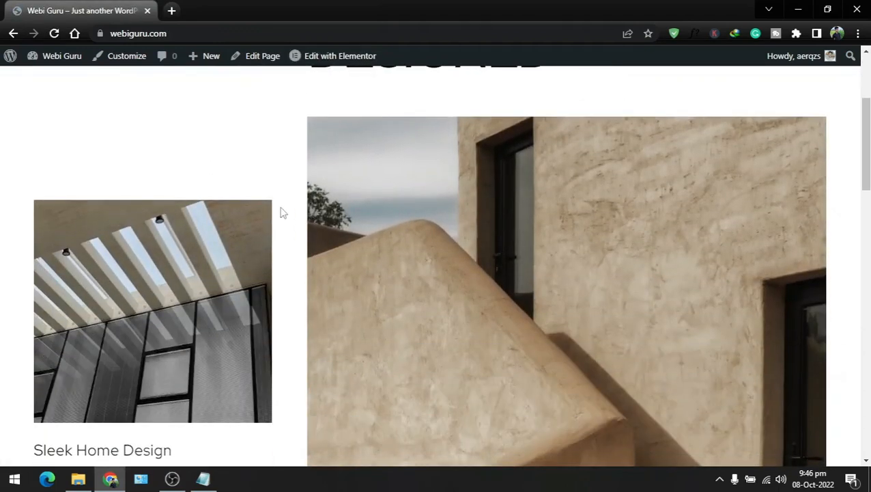
scroll(280, 213, "down", 10)
scroll(280, 213, "up", 12)
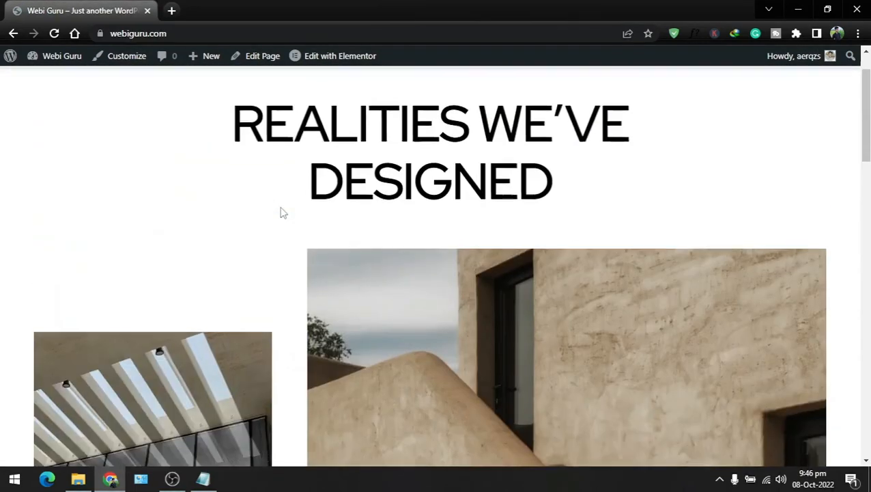
scroll(280, 213, "up", 1)
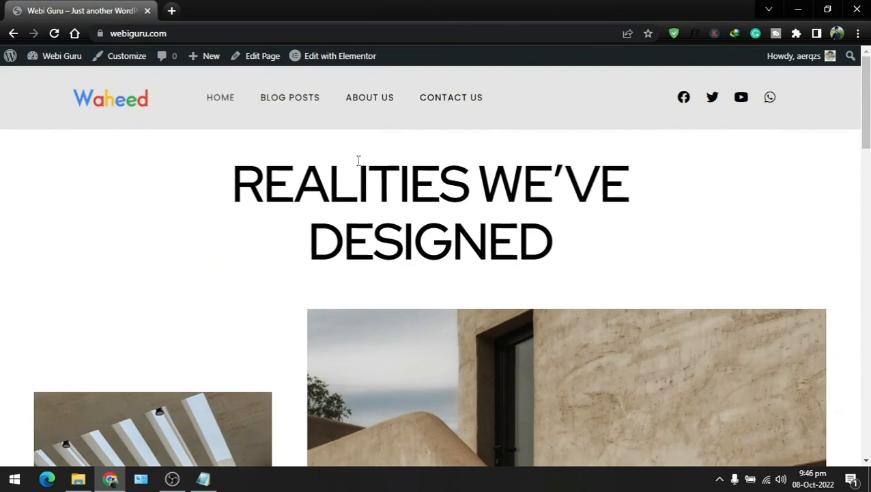
mouse_move(307, 58)
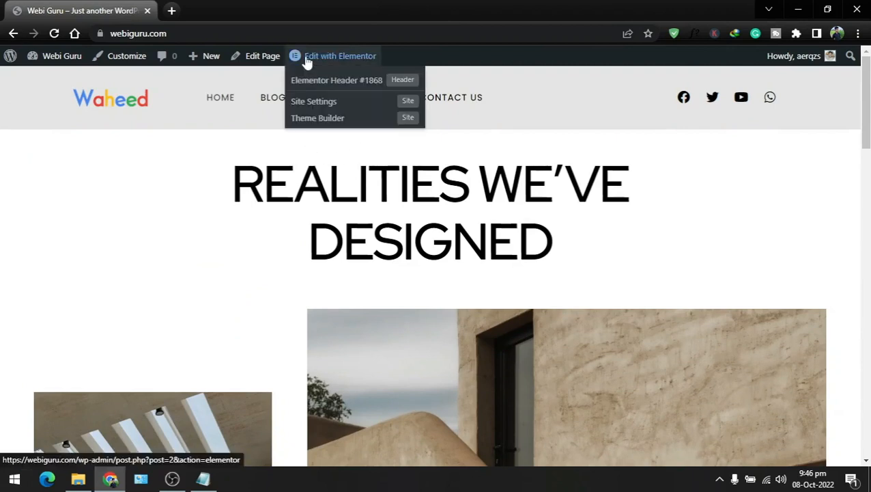
left_click(327, 60)
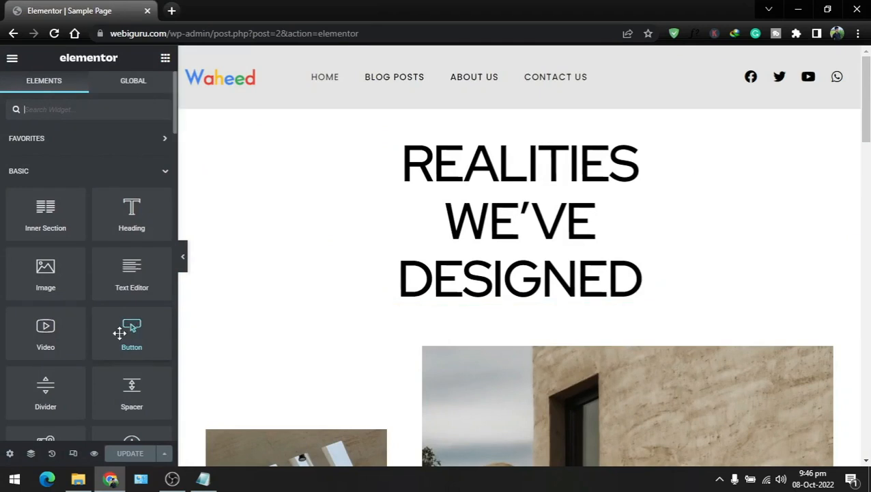
Step: Add a Button widget above the "Realities We've Designed" heading and set its text to "Downlaod E-book"
left_click_drag(118, 327, 437, 140)
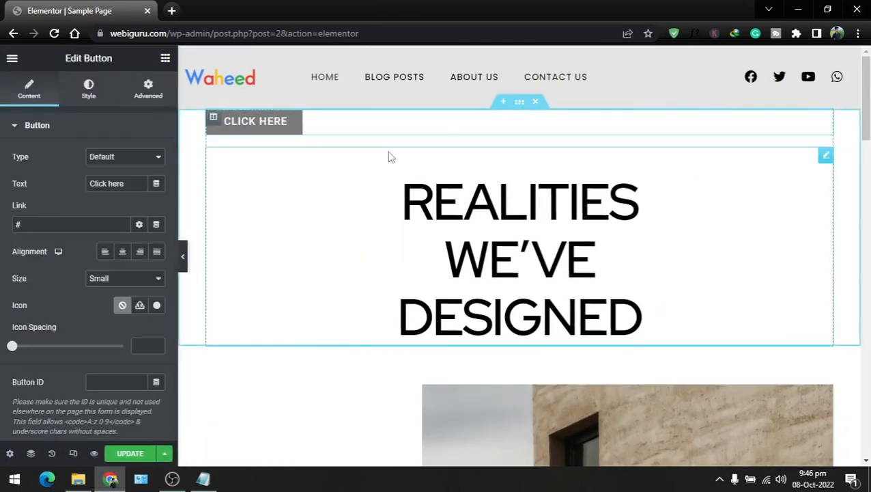
triple_click(127, 184)
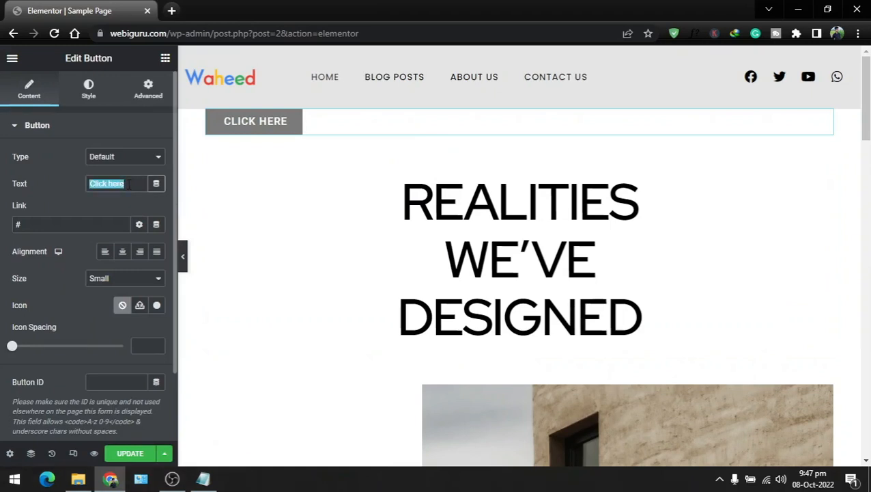
type("Downlaod")
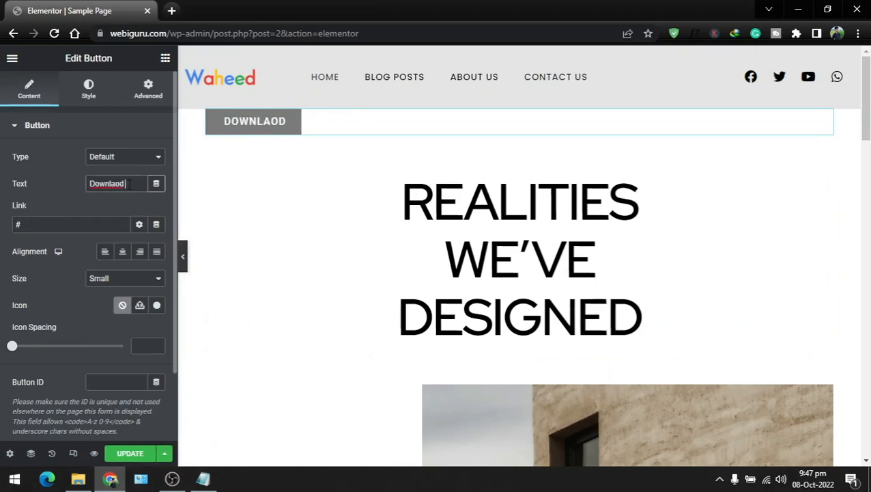
type(" E-book")
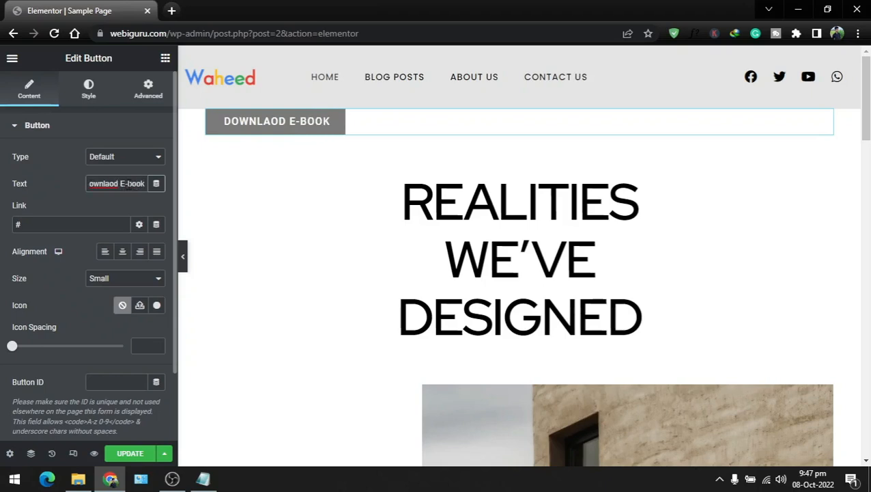
left_click(87, 192)
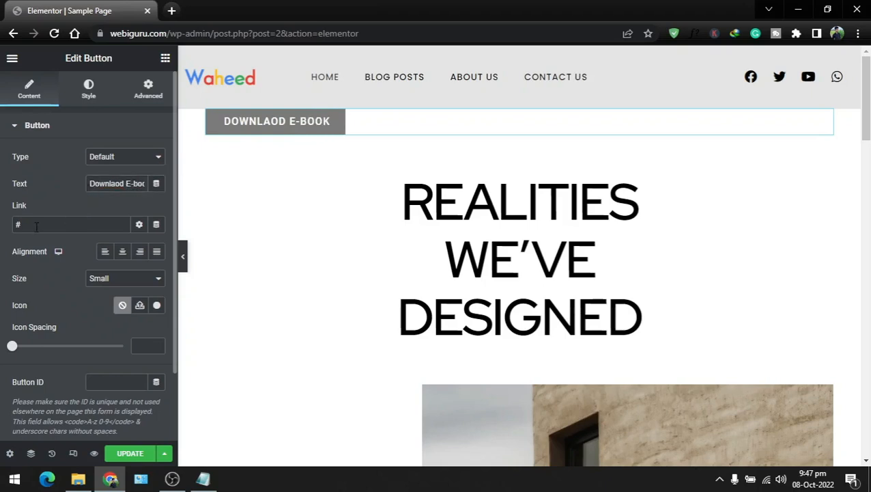
Step: Replace the button's placeholder link with the copied URL of deputation_advertisement_details1-1.pdf
left_click_drag(37, 227, 12, 232)
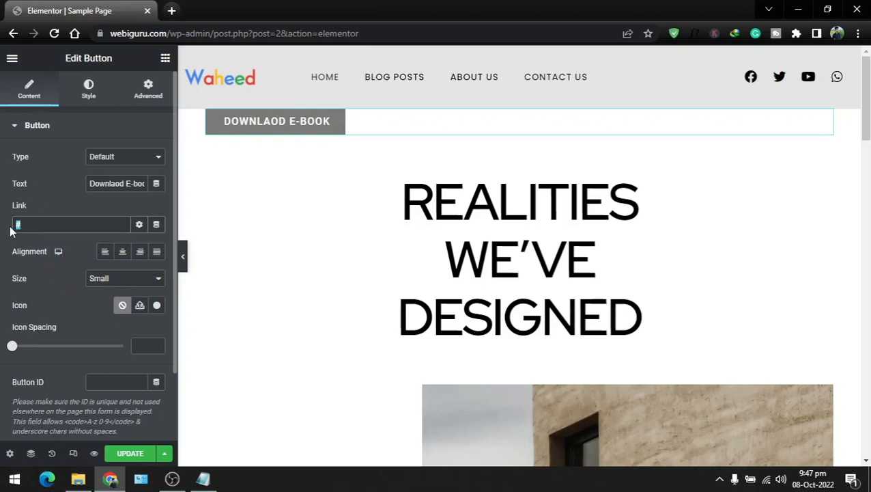
key("BackSpace")
key("ctrl+v")
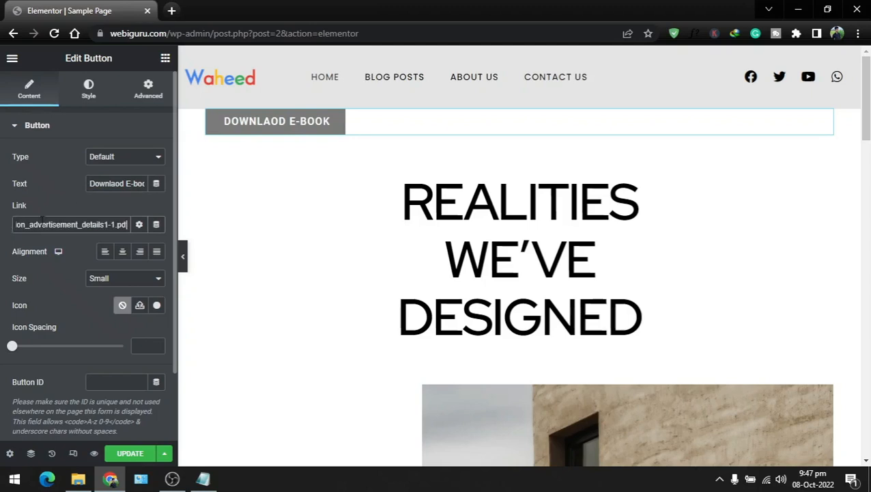
left_click(77, 195)
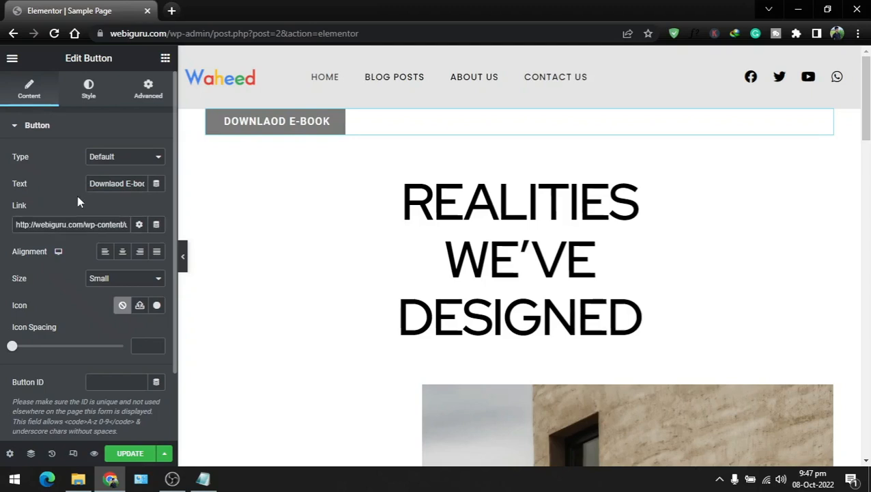
Step: Update the home page and exit Elementor to the WordPress page editor
left_click(130, 454)
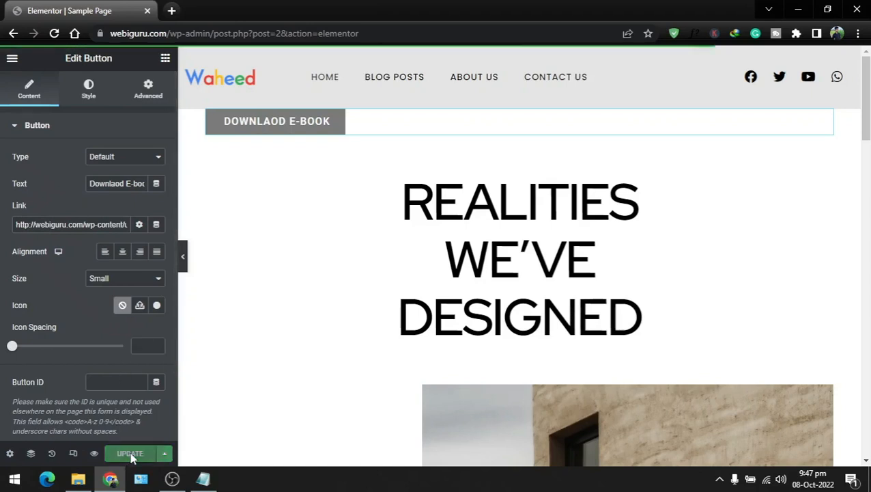
left_click(13, 59)
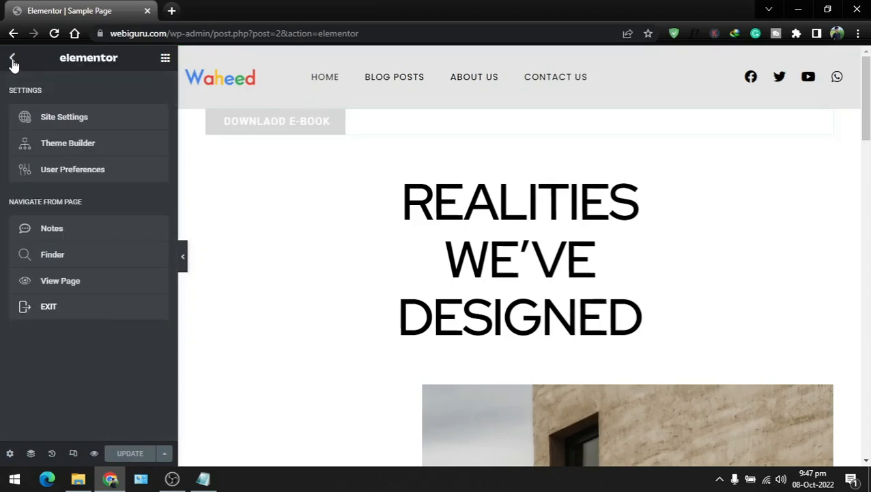
left_click(53, 316)
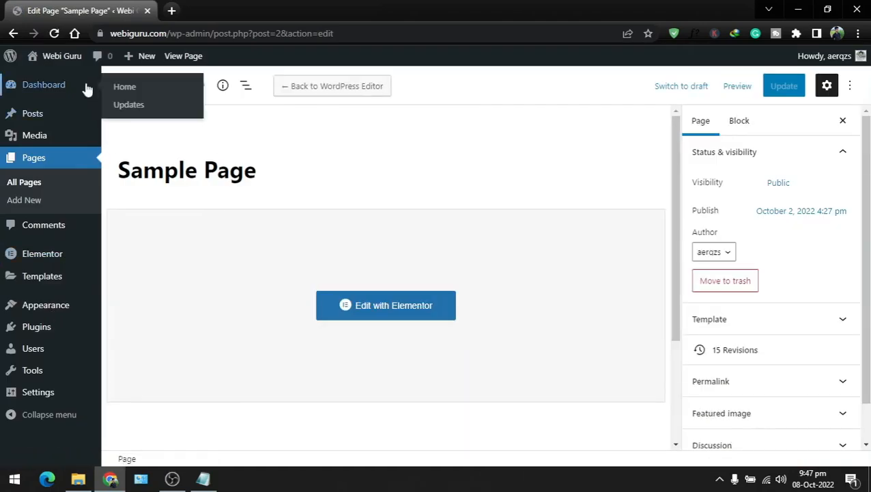
Step: Visit the live site and test the PDF download from the home page's new button
mouse_move(58, 59)
right_click(54, 81)
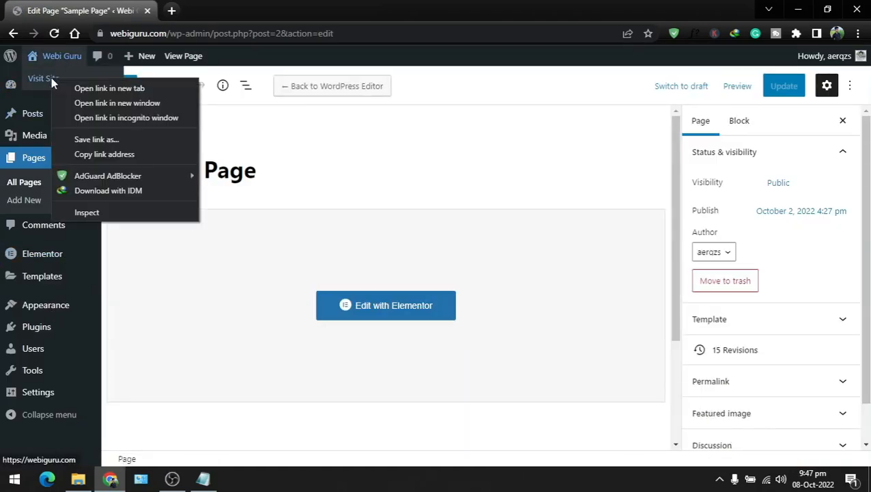
left_click(39, 82)
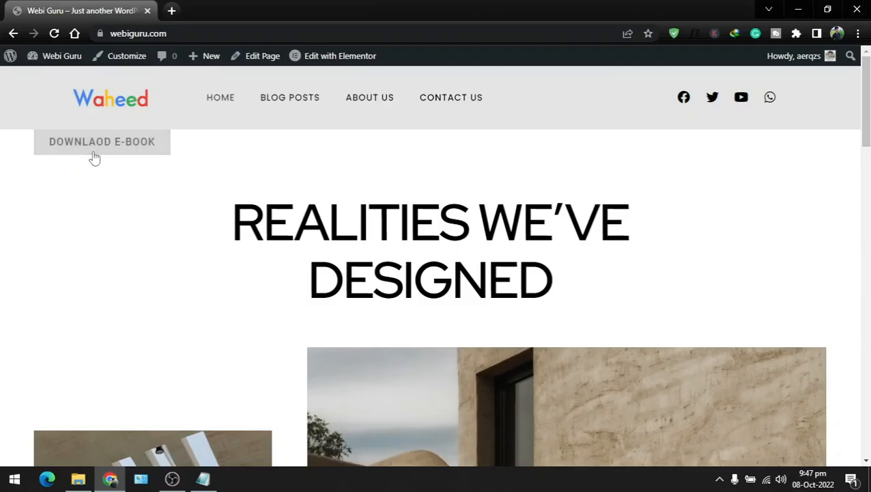
left_click(102, 149)
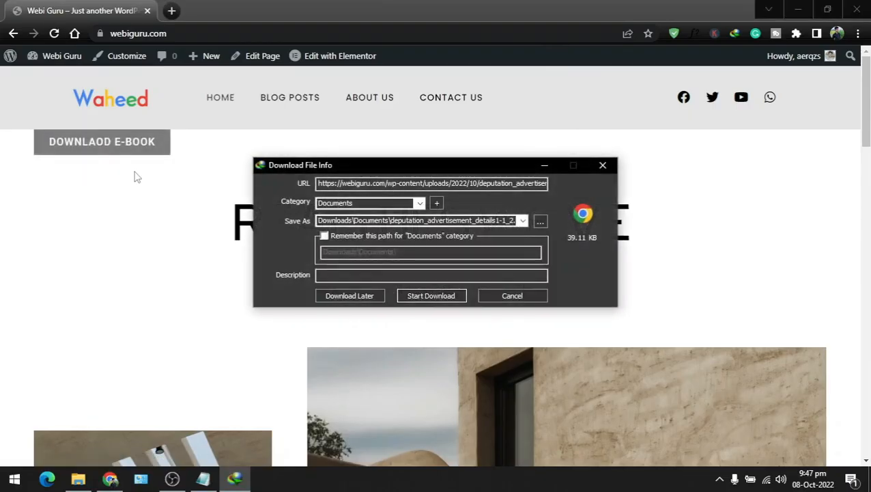